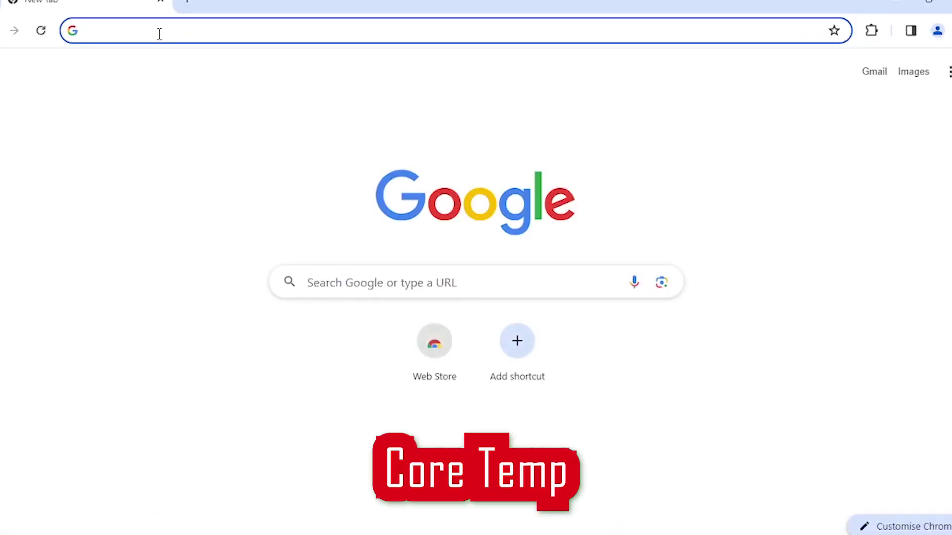
Search 'core temp download' and download Core-Temp-setup-v1.18.1.0.exe from TechSpot's Core Temp page
{"action": "type", "text": "core"}
{"action": "key", "text": "Down"}
{"action": "key", "text": "Down"}
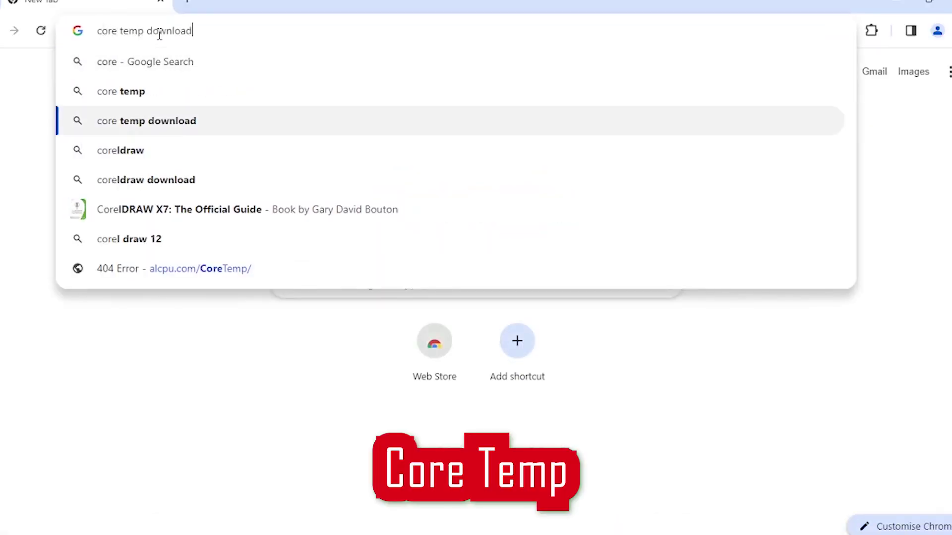
{"action": "key", "text": "Return"}
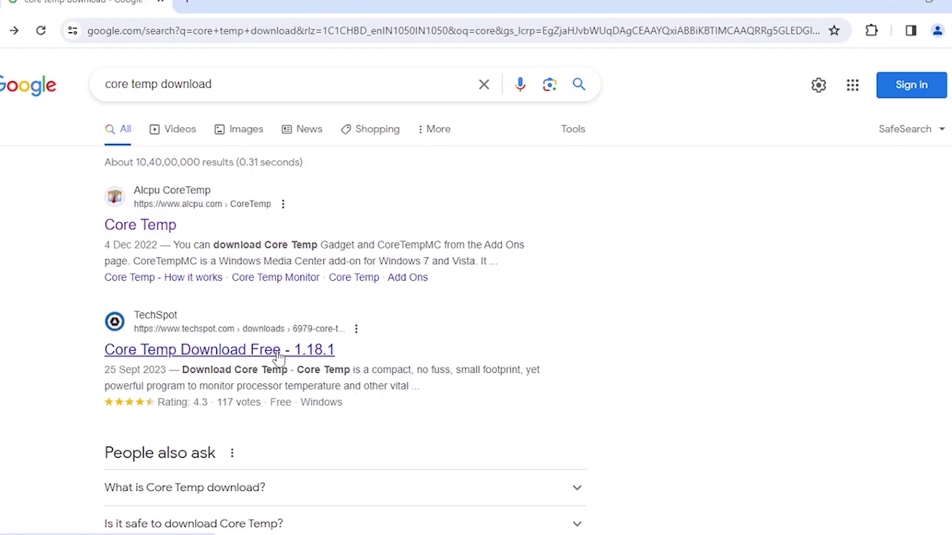
{"action": "left_click", "coordinate": [278, 353]}
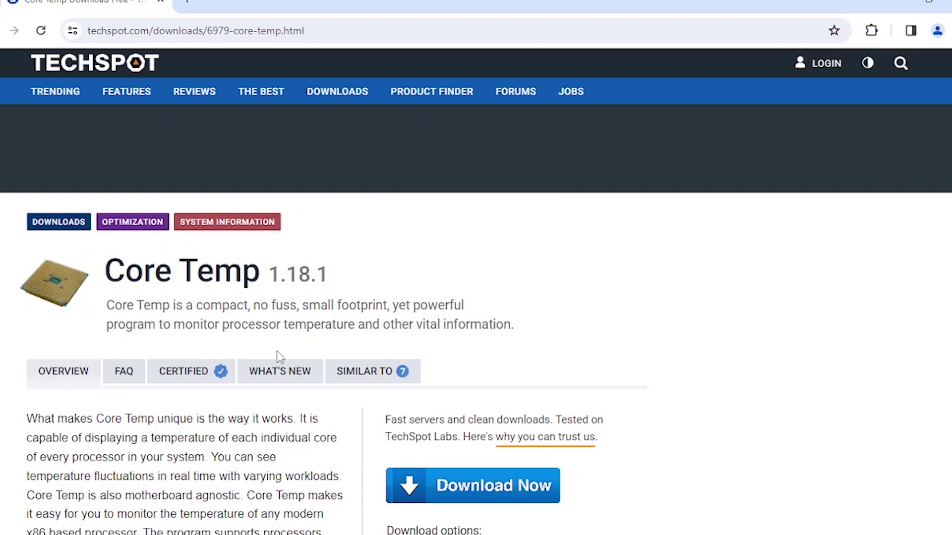
{"action": "scroll", "coordinate": [276, 351], "scroll_direction": "down", "scroll_amount": 4}
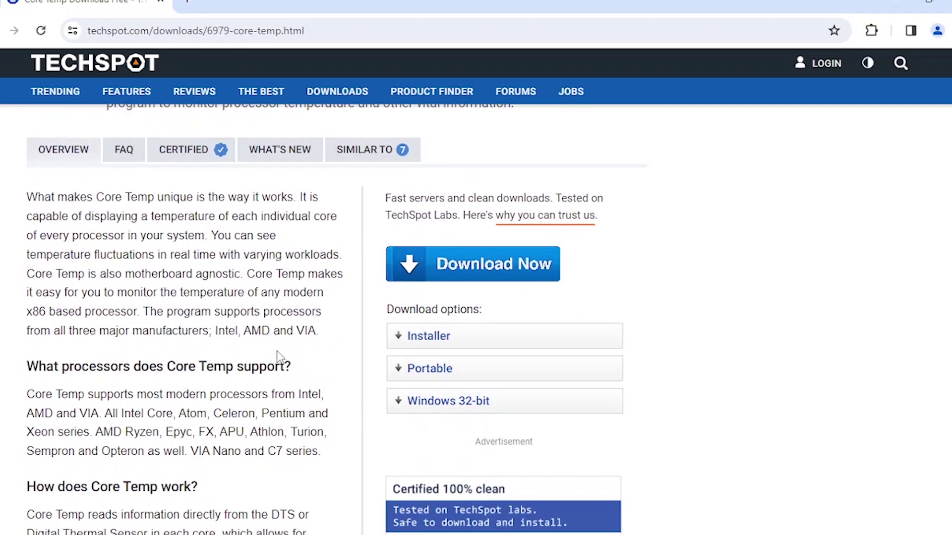
{"action": "left_click", "coordinate": [399, 341]}
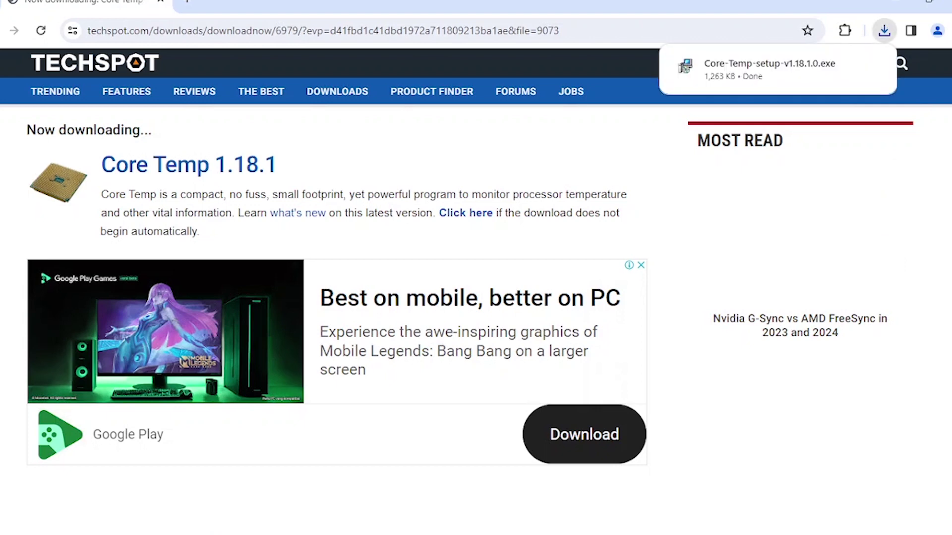
Run the Core Temp installer, accept the license agreement and keep the default install folder
{"action": "left_click", "coordinate": [781, 78]}
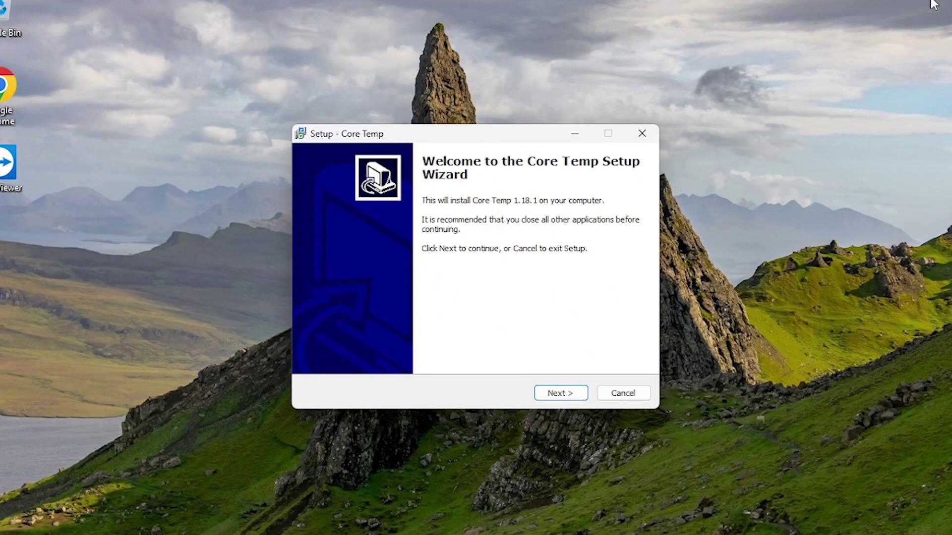
{"action": "left_click", "coordinate": [556, 394]}
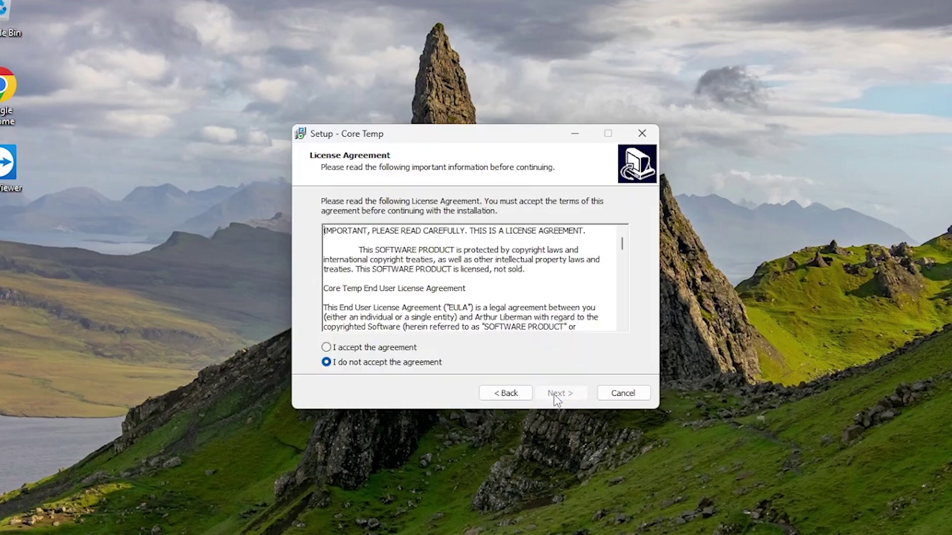
{"action": "left_click", "coordinate": [376, 347]}
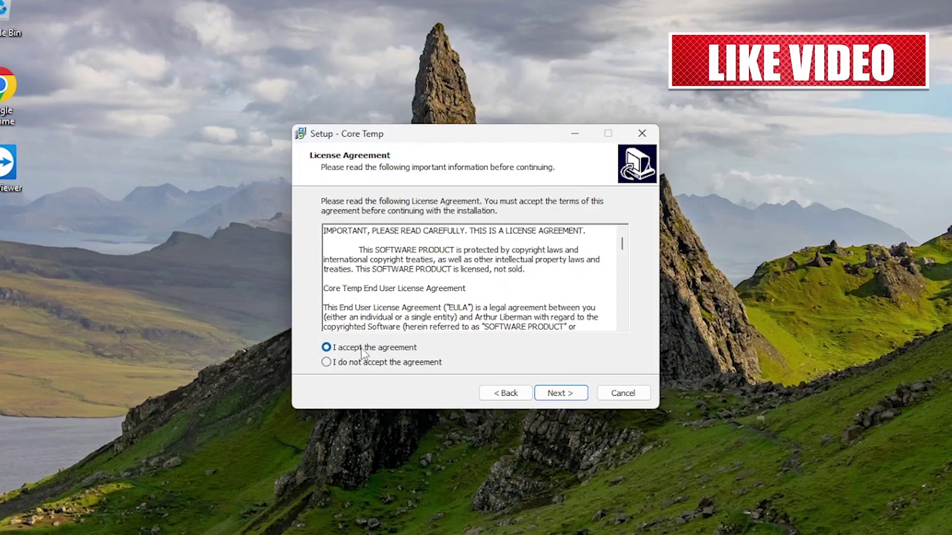
{"action": "left_click", "coordinate": [537, 394]}
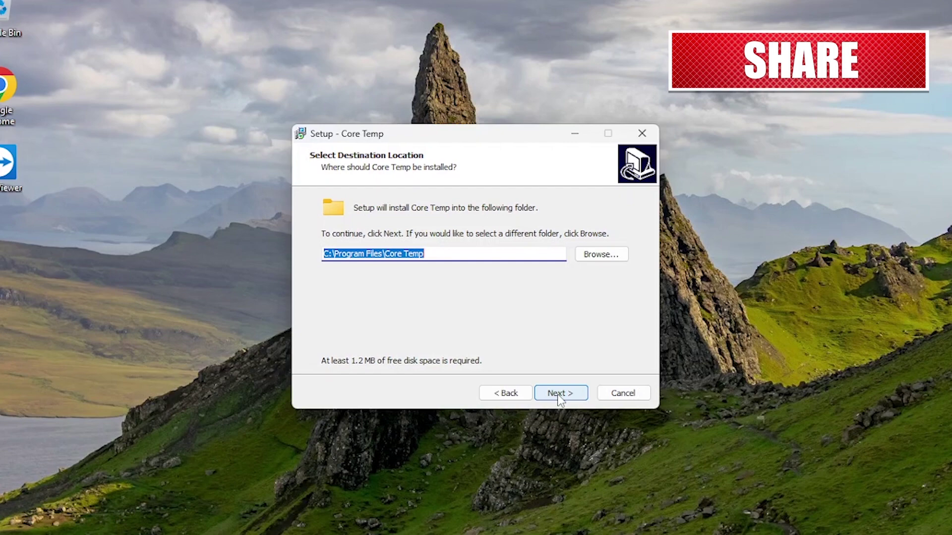
{"action": "left_click", "coordinate": [559, 395]}
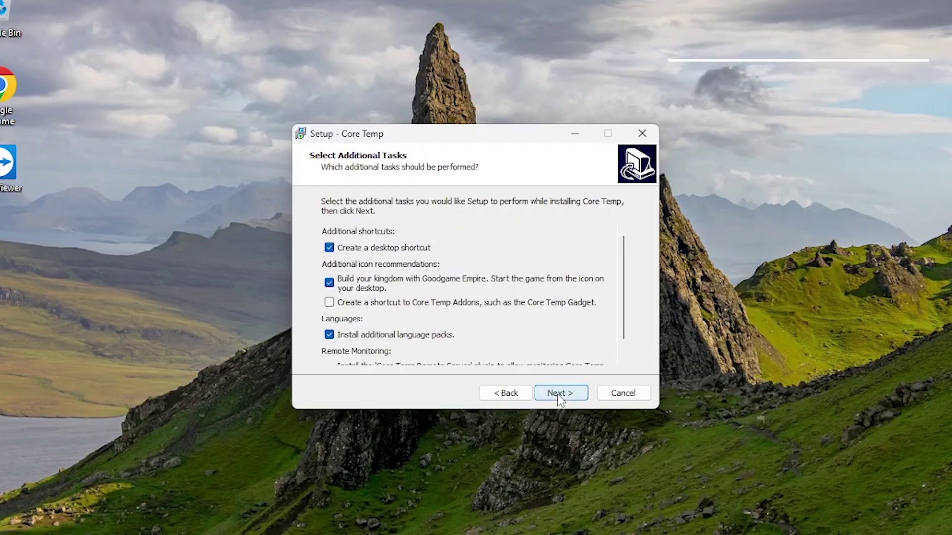
Decline the Goodgame Empire offer, install, skip the readme and launch Core Temp
{"action": "left_click", "coordinate": [330, 283]}
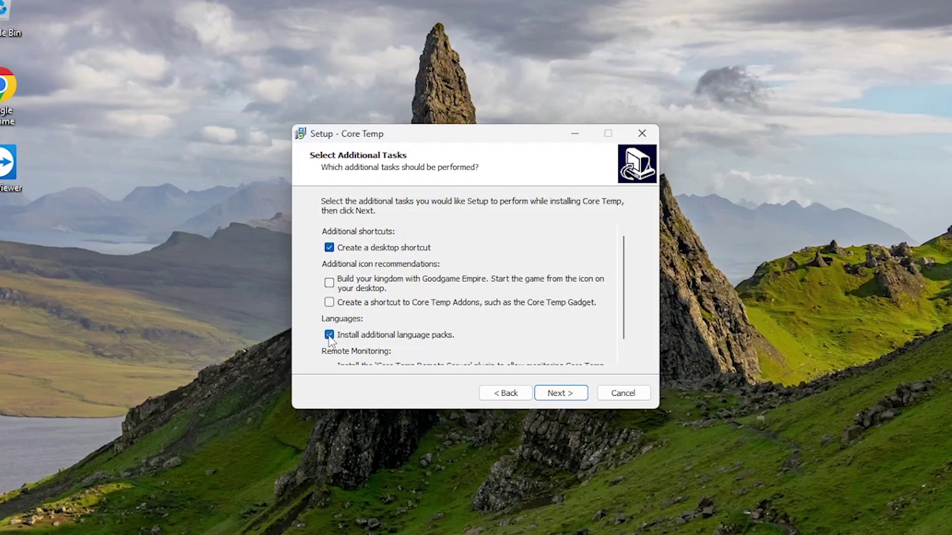
{"action": "left_click", "coordinate": [562, 392]}
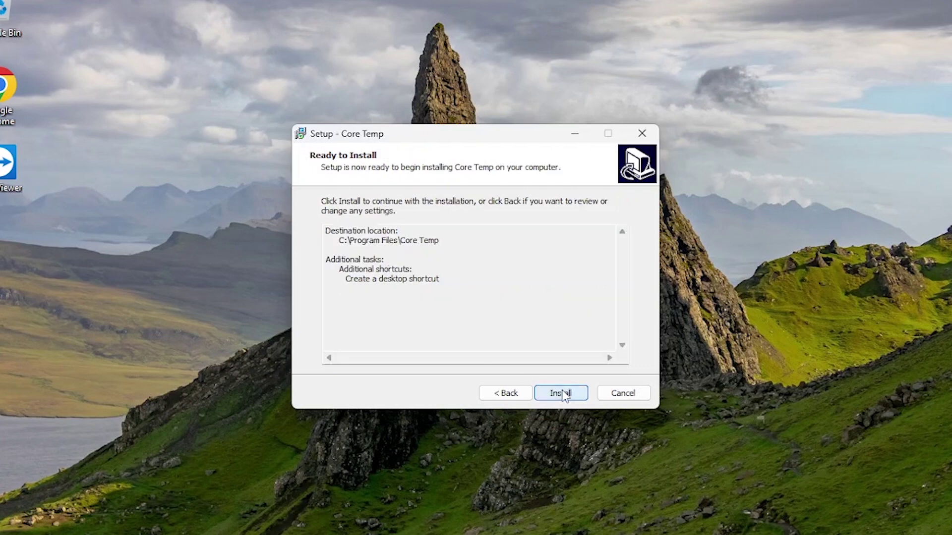
{"action": "left_click", "coordinate": [561, 393]}
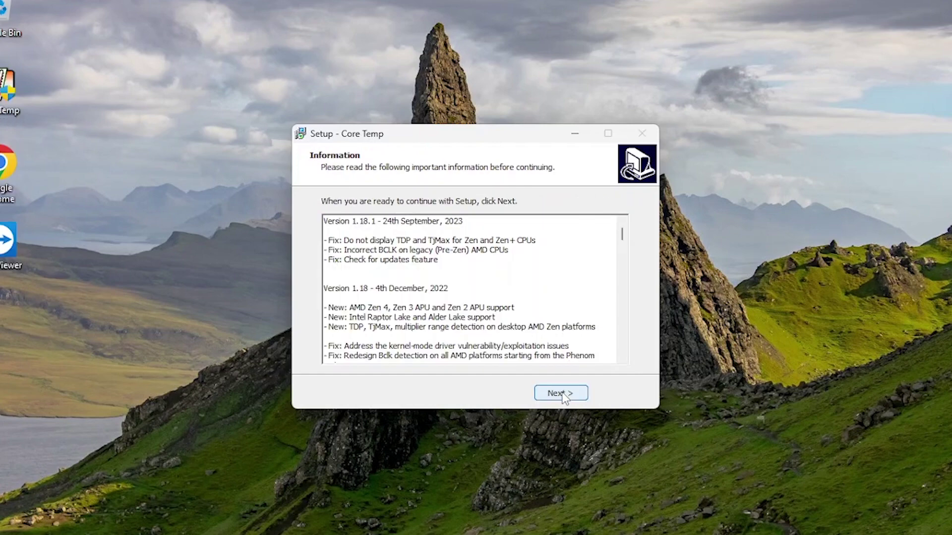
{"action": "left_click", "coordinate": [562, 393]}
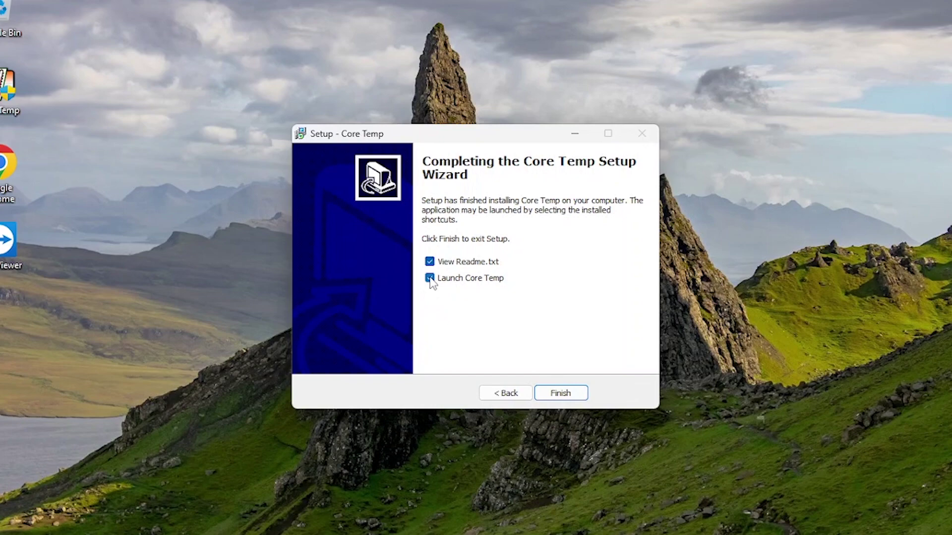
{"action": "left_click", "coordinate": [429, 261]}
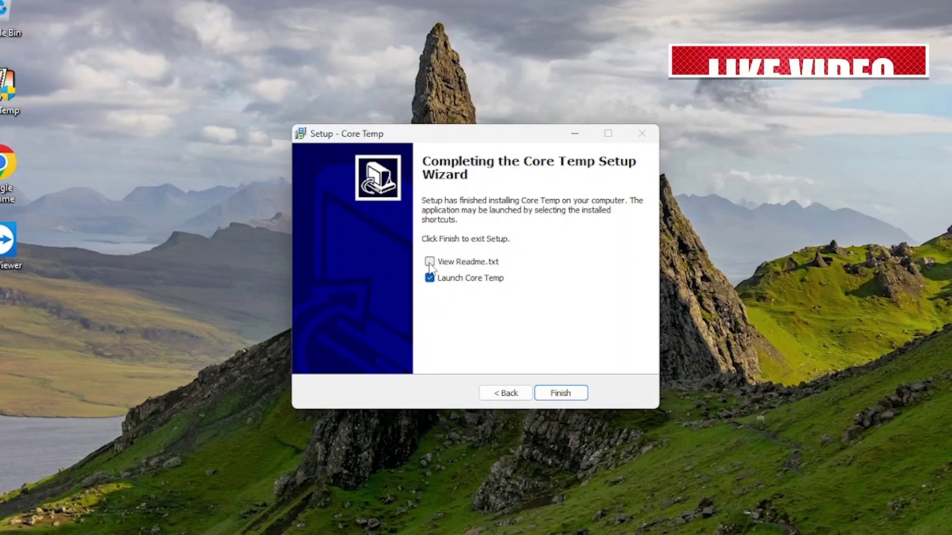
{"action": "left_click", "coordinate": [553, 392]}
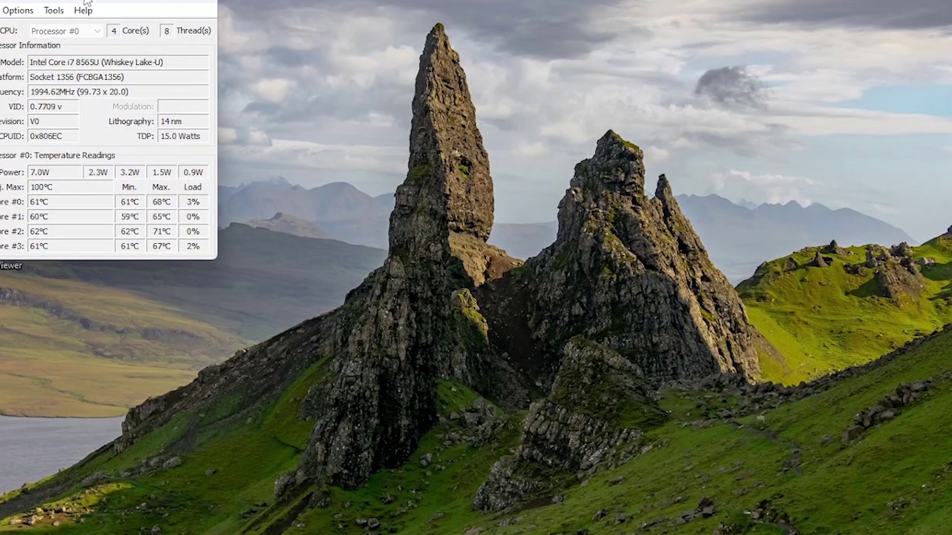
Drag the Core Temp window from the top-left corner to the middle of the screen
{"action": "left_click_drag", "start_coordinate": [88, 2], "coordinate": [437, 107]}
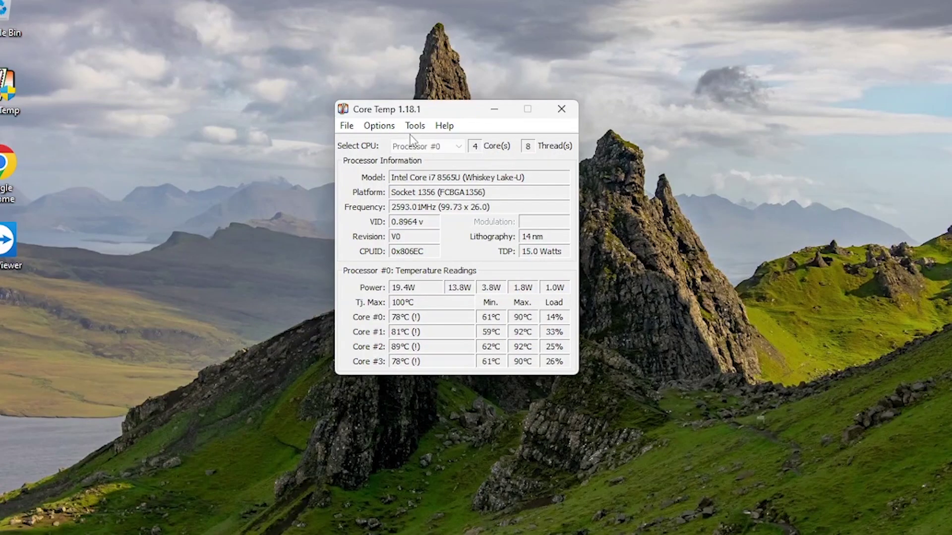
In Settings, enable logging at startup and close-to-notification-area, and set the tray icon to Highest temperature
{"action": "left_click", "coordinate": [381, 126]}
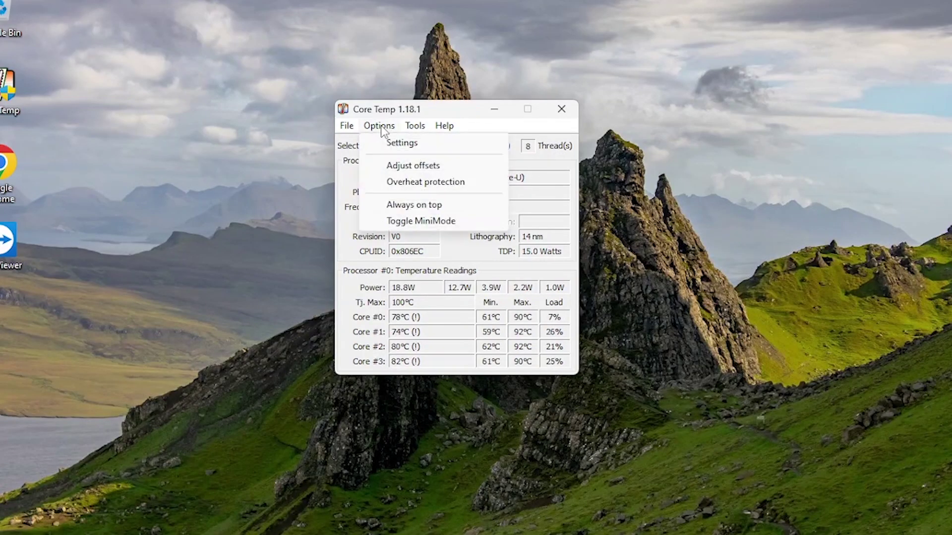
{"action": "left_click", "coordinate": [387, 143]}
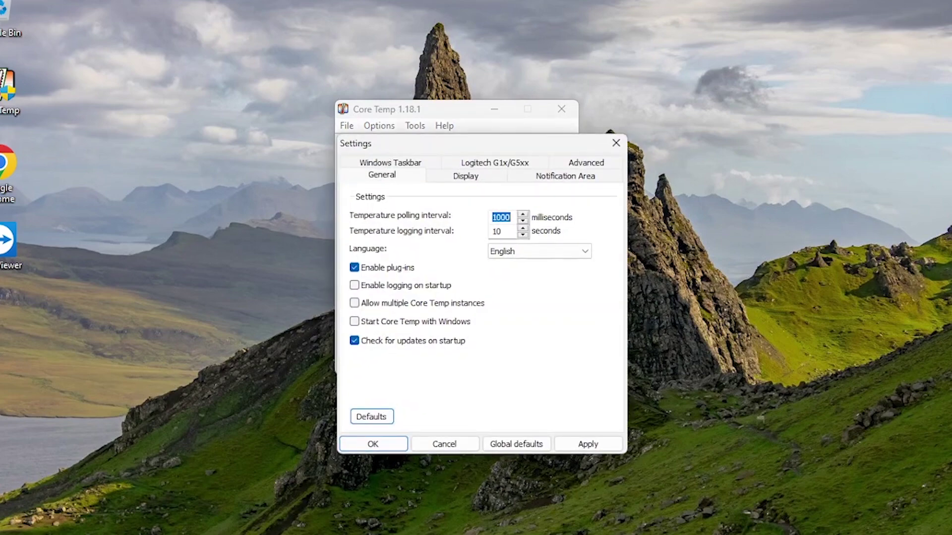
{"action": "left_click", "coordinate": [380, 289]}
{"action": "left_click", "coordinate": [460, 178]}
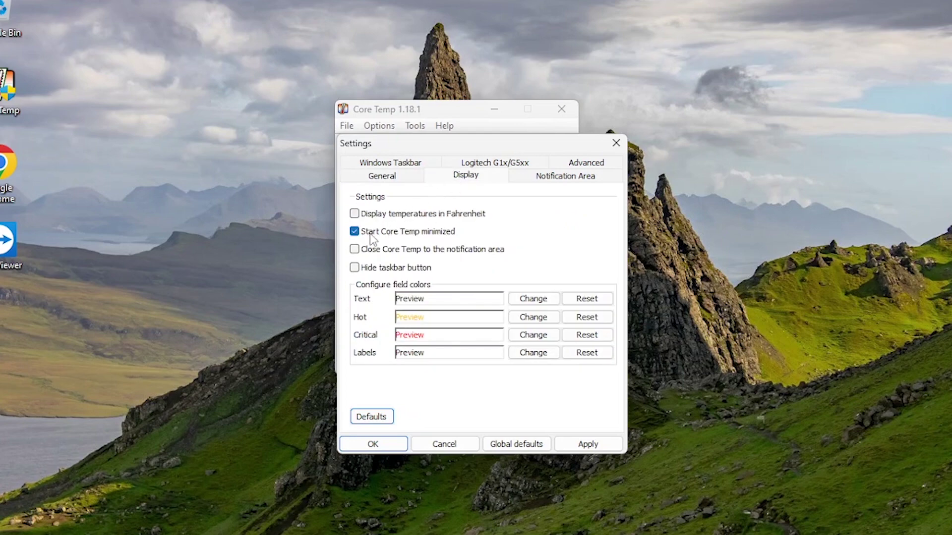
{"action": "left_click", "coordinate": [370, 253]}
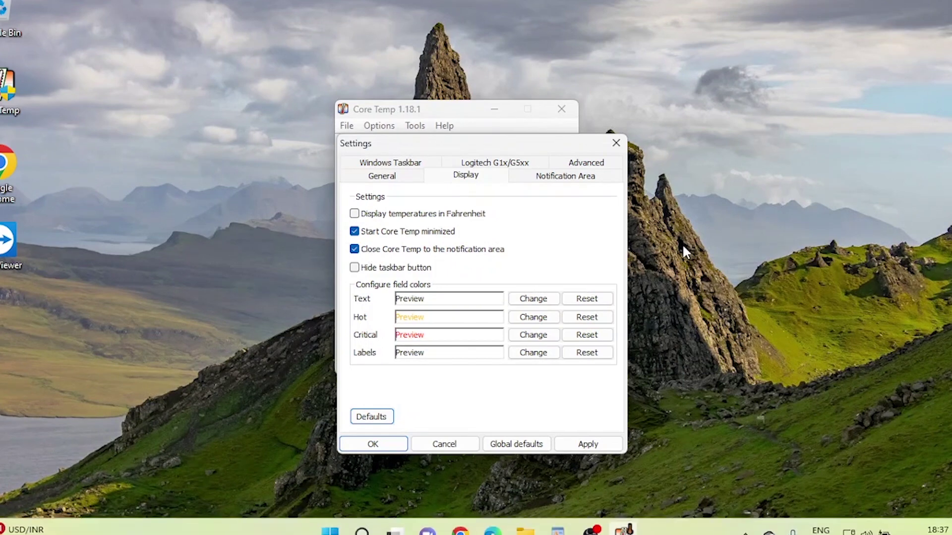
{"action": "left_click", "coordinate": [555, 181]}
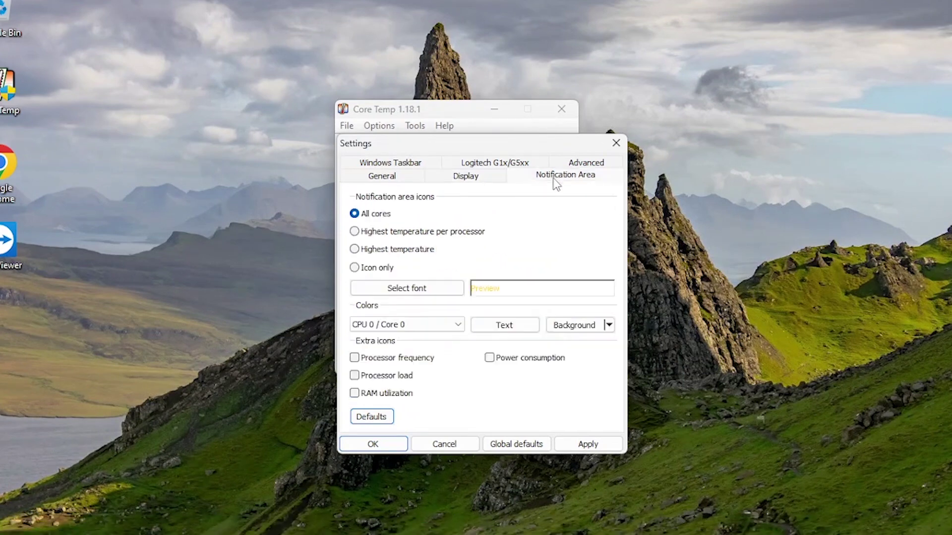
{"action": "left_click", "coordinate": [403, 254]}
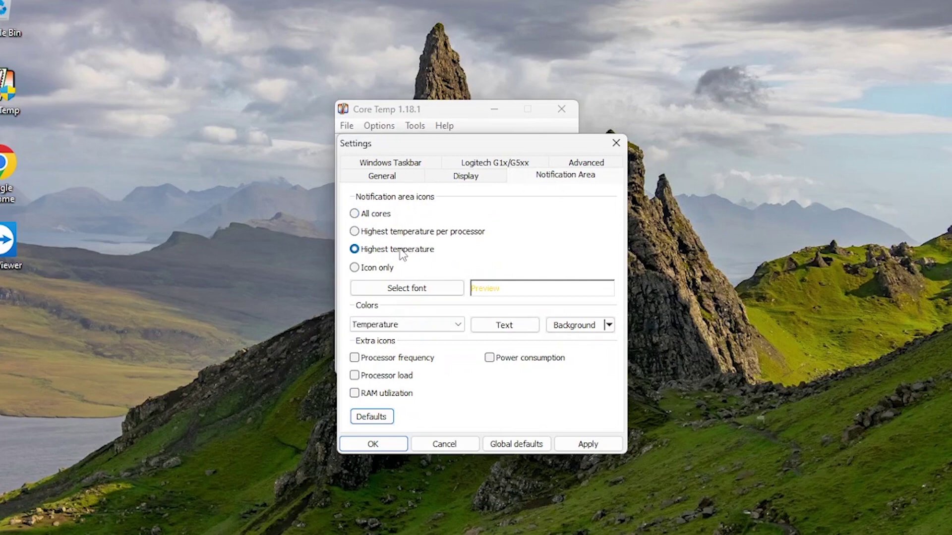
Give the tray icon Tahoma Regular 8 font, a black background and a chosen text colour
{"action": "left_click", "coordinate": [418, 292]}
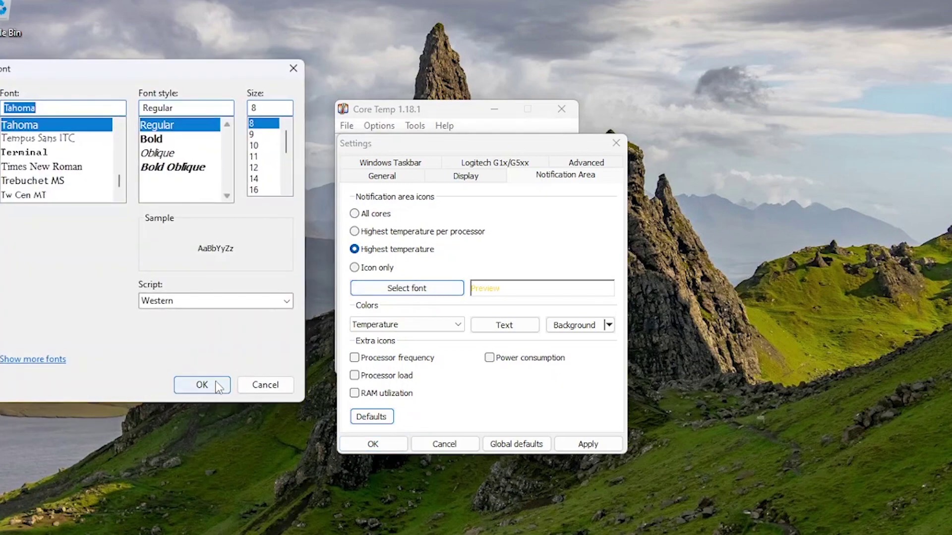
{"action": "left_click", "coordinate": [218, 387]}
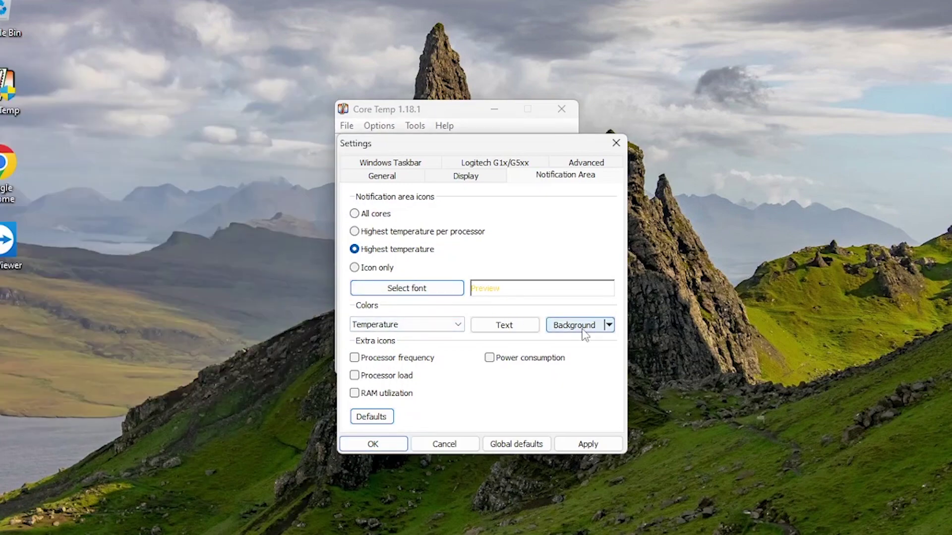
{"action": "left_click", "coordinate": [583, 331]}
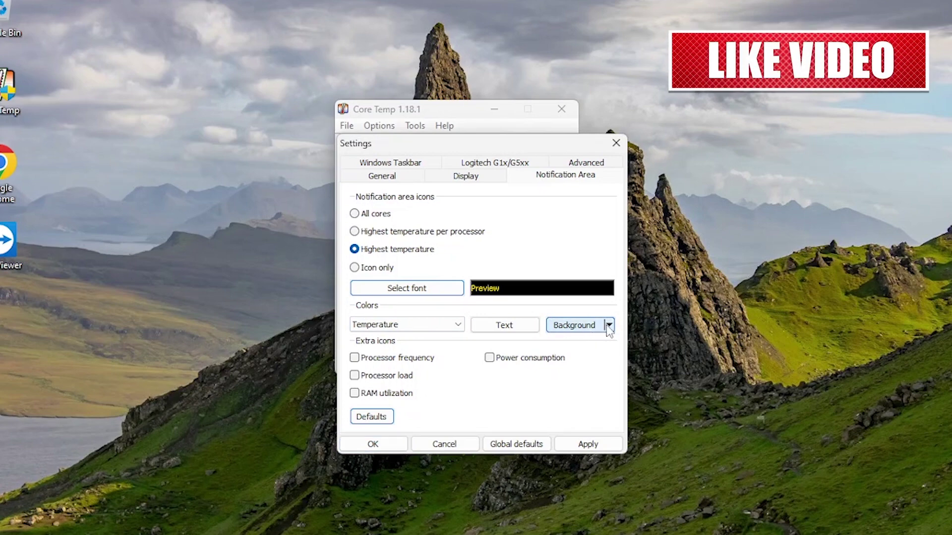
{"action": "left_click", "coordinate": [504, 324]}
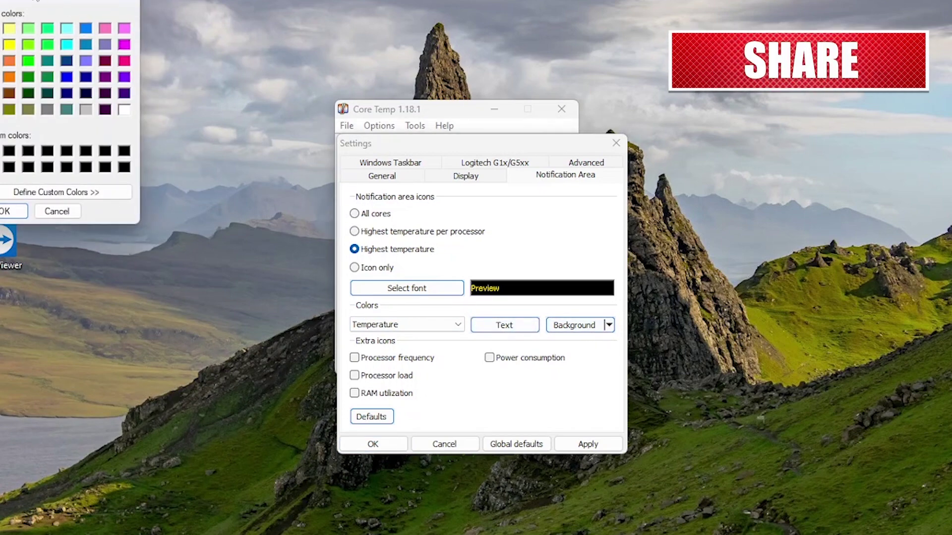
{"action": "left_click_drag", "start_coordinate": [27, 1], "coordinate": [209, 131]}
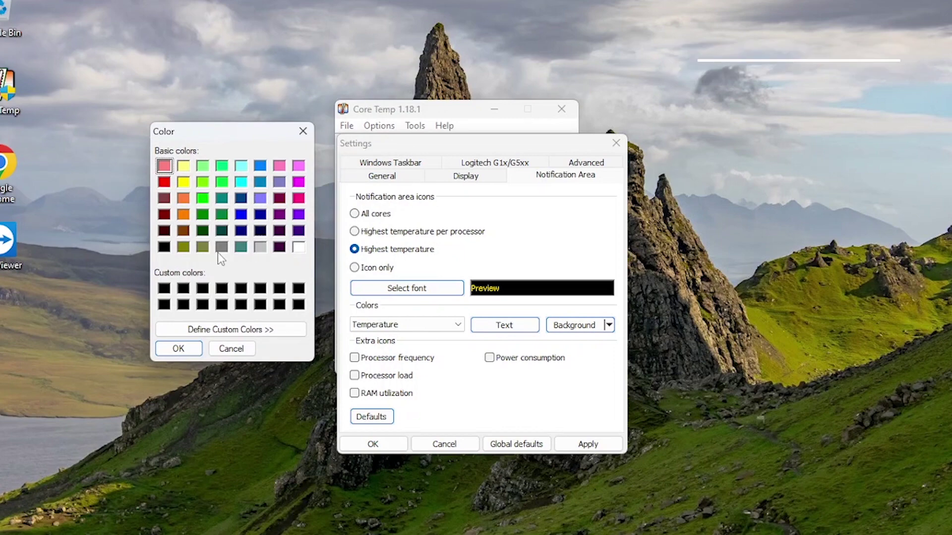
{"action": "left_click", "coordinate": [182, 347]}
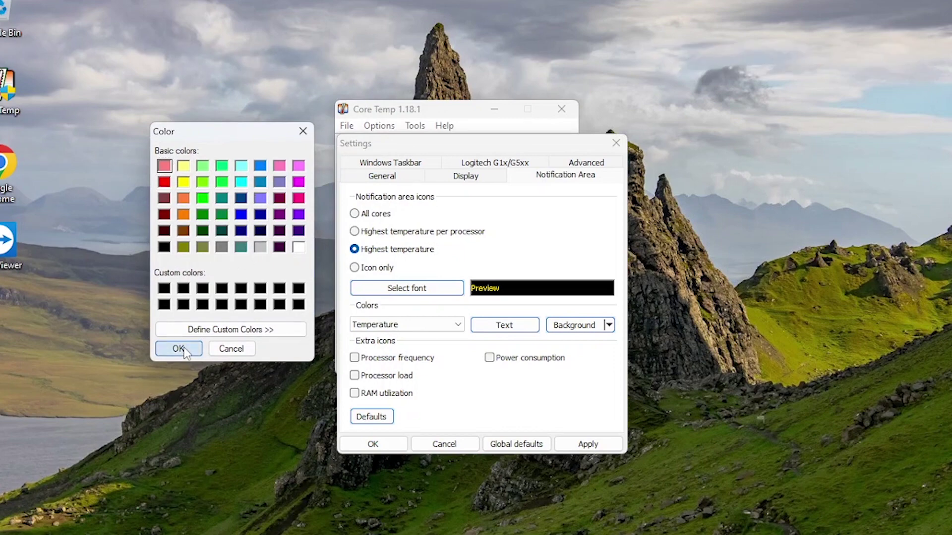
Review the Logitech LCD, Advanced and Windows Taskbar tabs, then apply the settings
{"action": "left_click", "coordinate": [513, 167]}
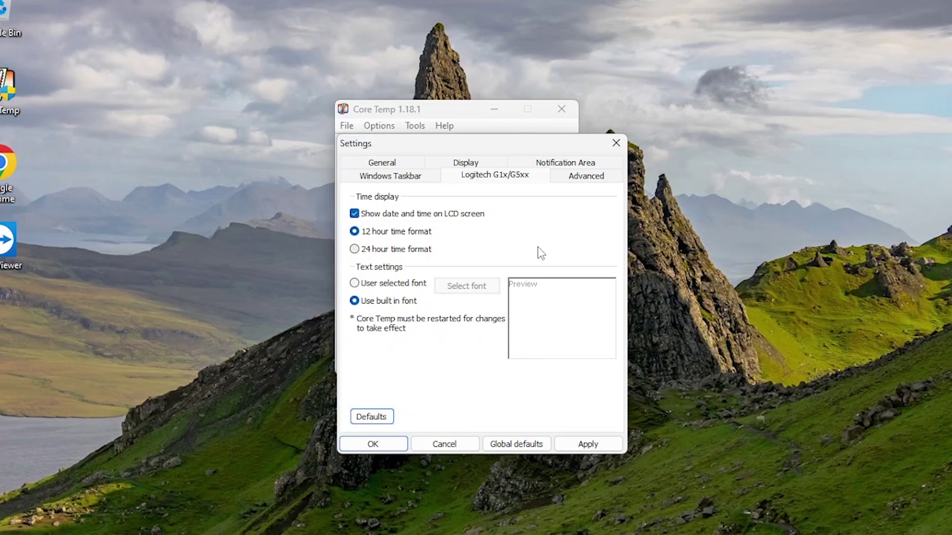
{"action": "left_click", "coordinate": [581, 184]}
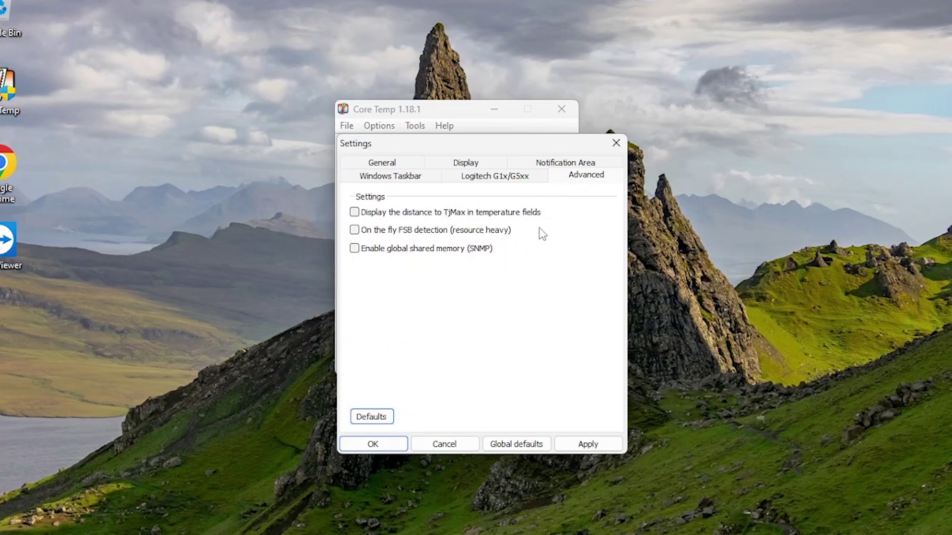
{"action": "left_click", "coordinate": [410, 179]}
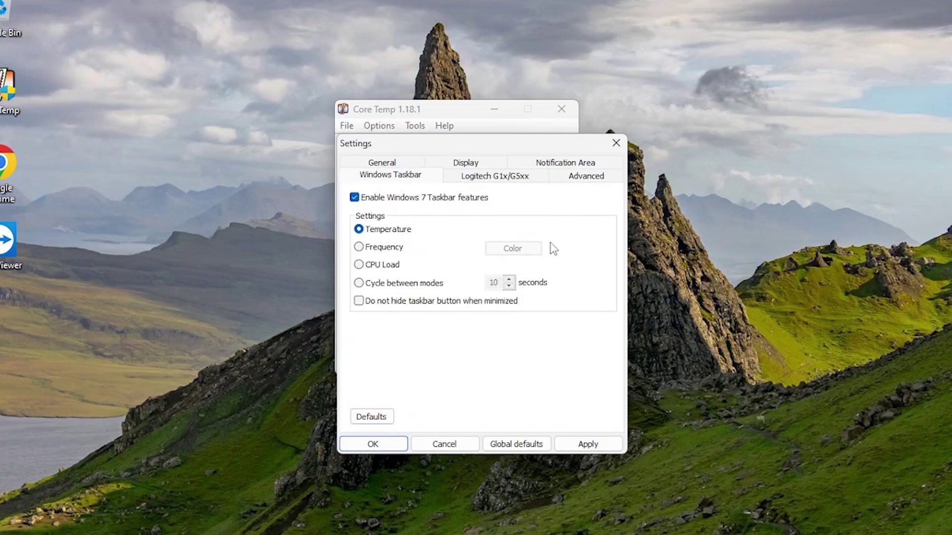
{"action": "left_click", "coordinate": [587, 445]}
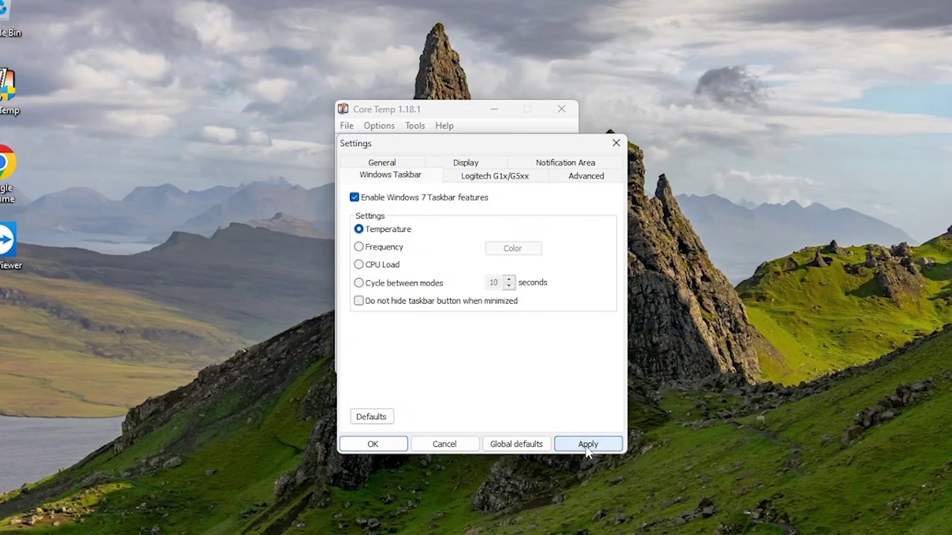
Save the settings, then enable overheat protection with automatic sleep after 20 seconds instead of 30
{"action": "left_click", "coordinate": [373, 444]}
{"action": "left_click", "coordinate": [388, 125]}
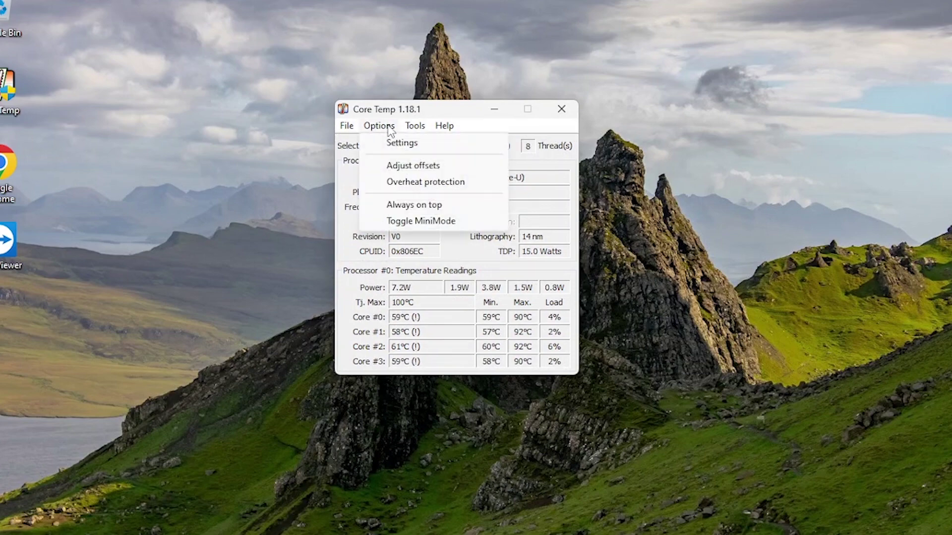
{"action": "left_click", "coordinate": [406, 183]}
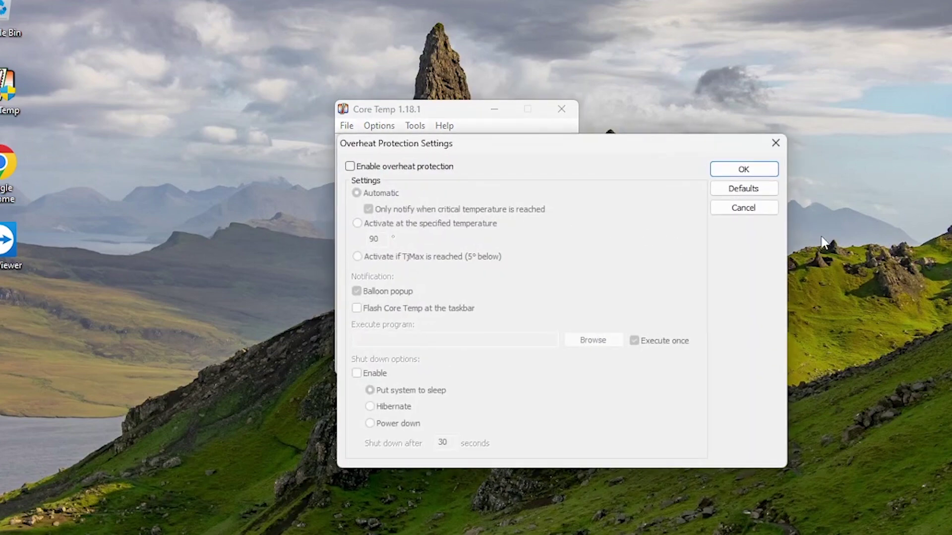
{"action": "left_click", "coordinate": [378, 168]}
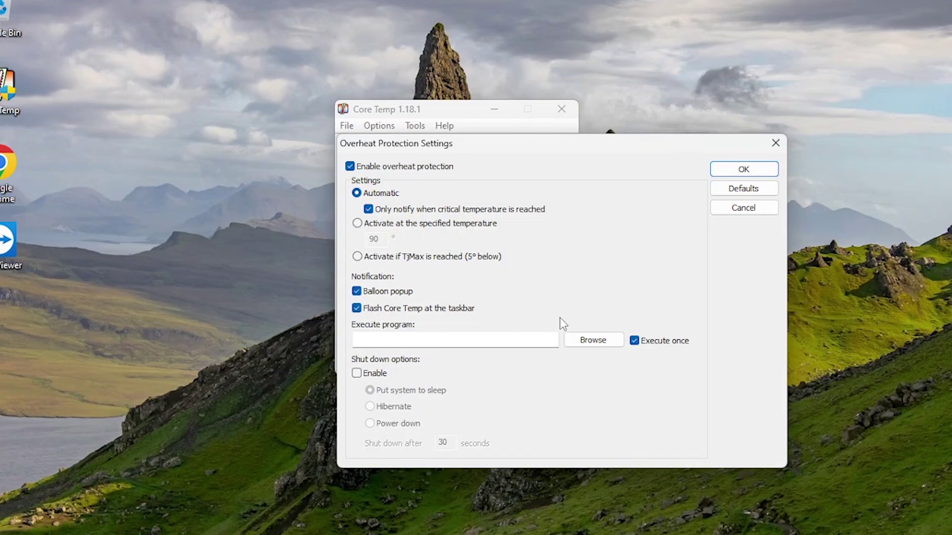
{"action": "left_click", "coordinate": [373, 376]}
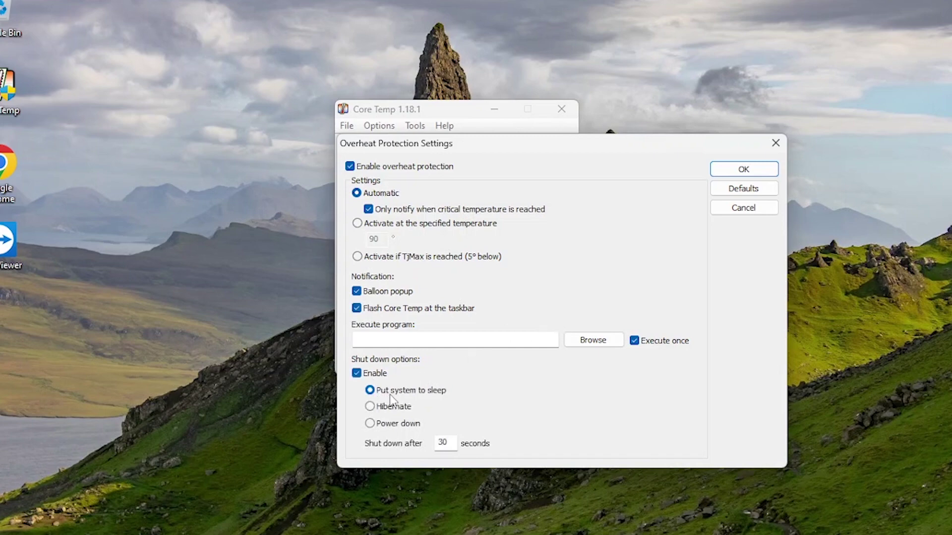
{"action": "left_click_drag", "start_coordinate": [448, 443], "coordinate": [433, 443]}
{"action": "type", "text": "20"}
{"action": "left_click", "coordinate": [727, 171]}
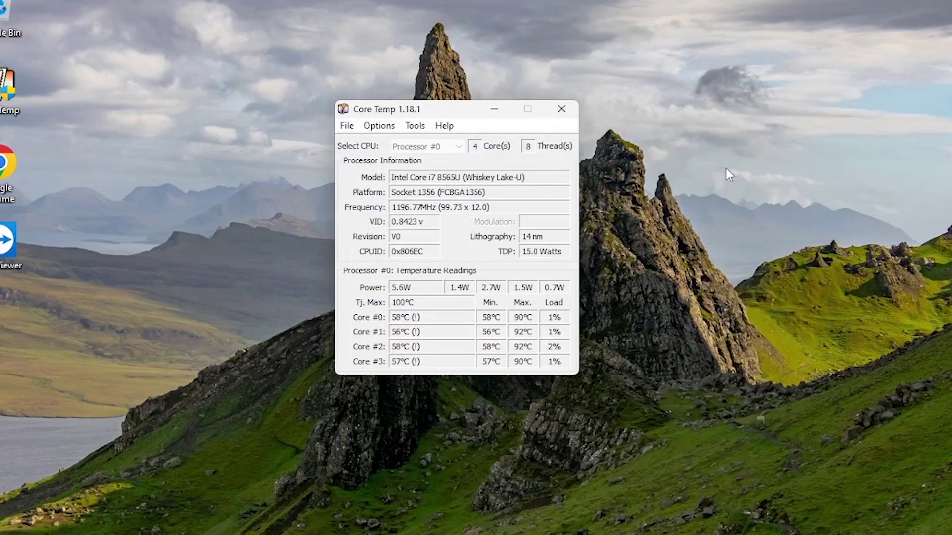
Close Core Temp to the tray, reopen and close it again, and check the icon reads 60°C
{"action": "left_click", "coordinate": [561, 110]}
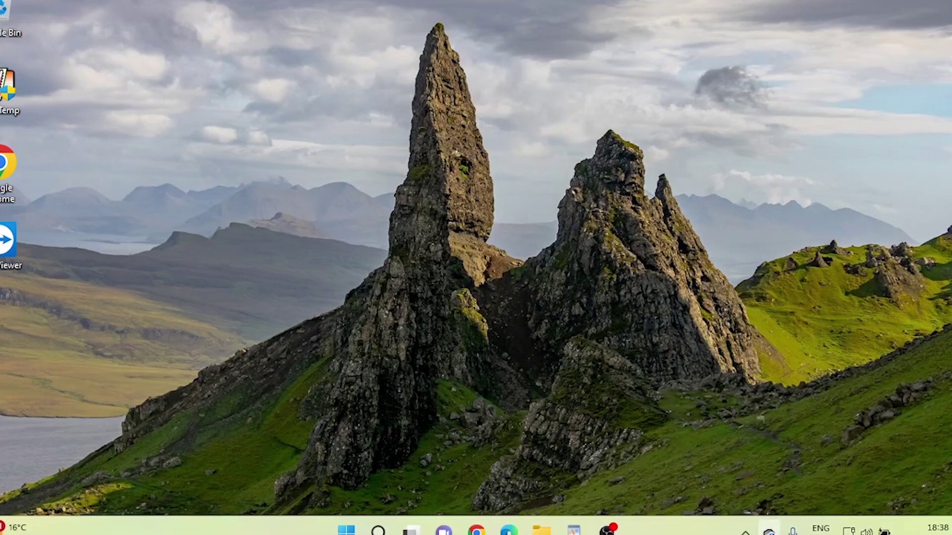
{"action": "left_click", "coordinate": [745, 533]}
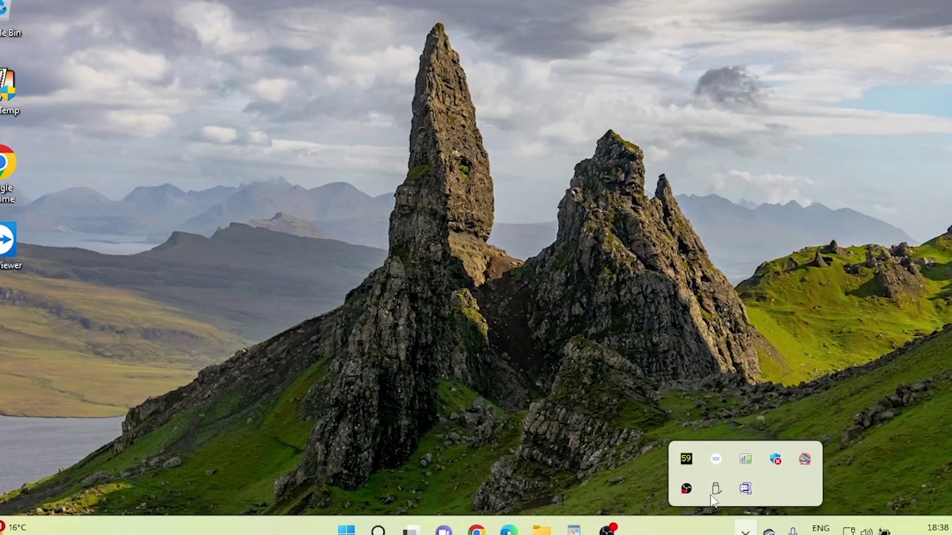
{"action": "mouse_move", "coordinate": [688, 463]}
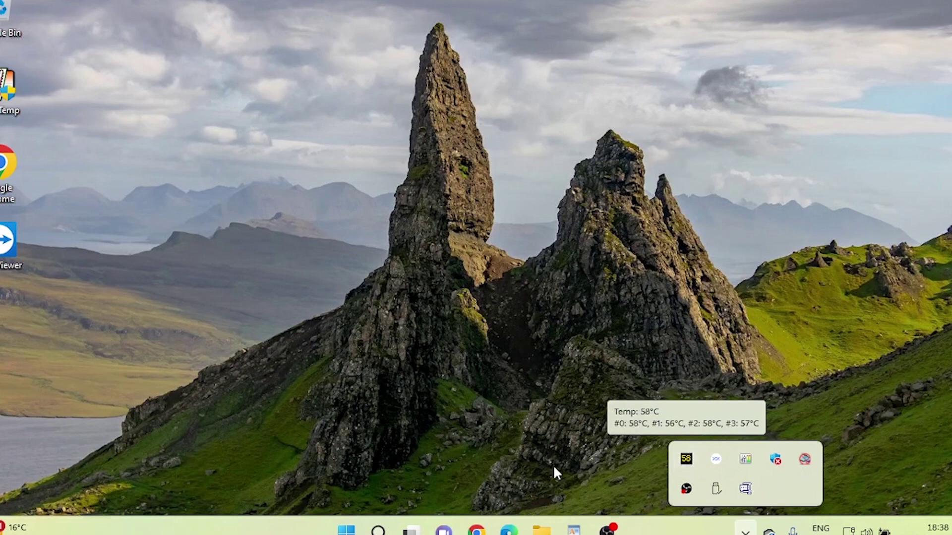
{"action": "double_click", "coordinate": [687, 461]}
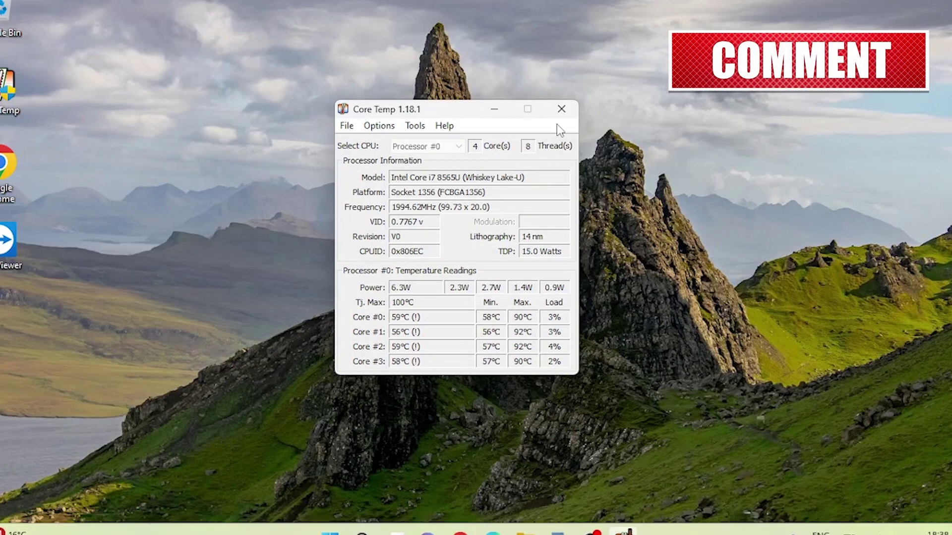
{"action": "left_click", "coordinate": [560, 111]}
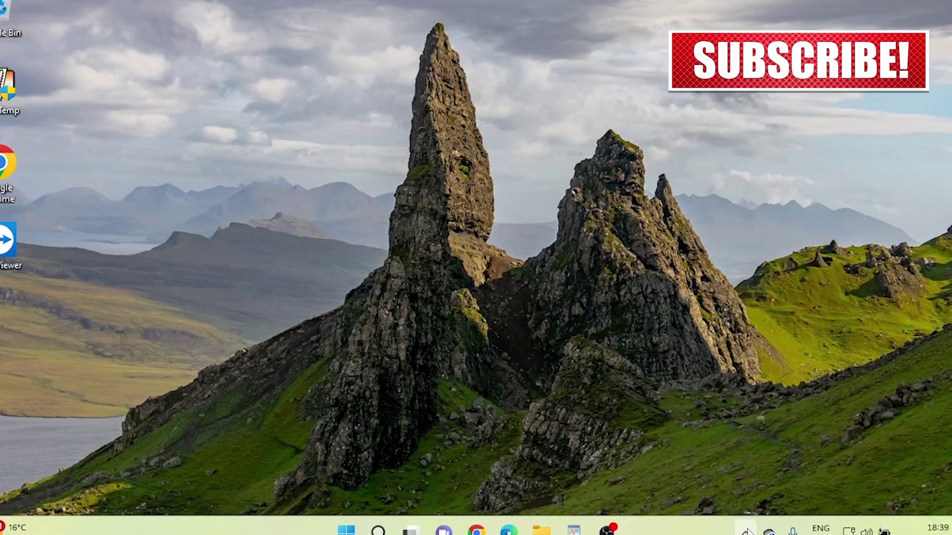
{"action": "left_click", "coordinate": [746, 531]}
{"action": "mouse_move", "coordinate": [692, 467]}
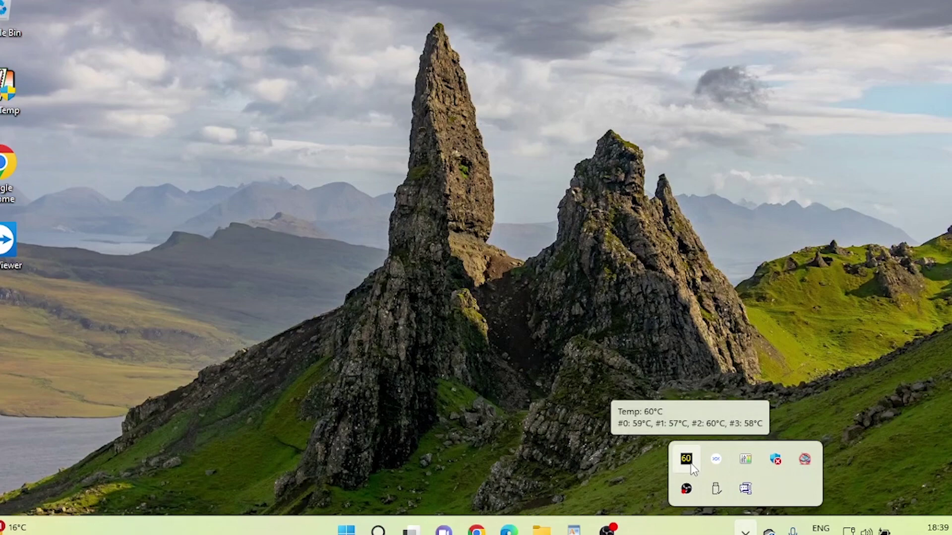